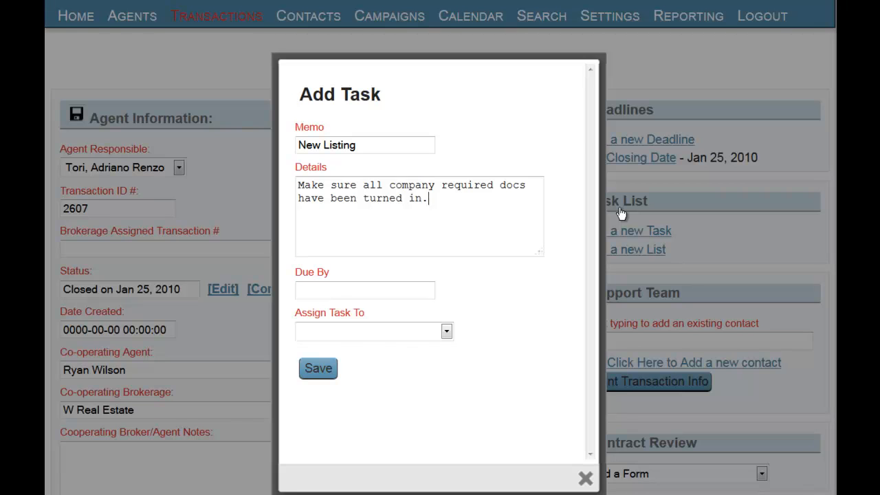
click(364, 289)
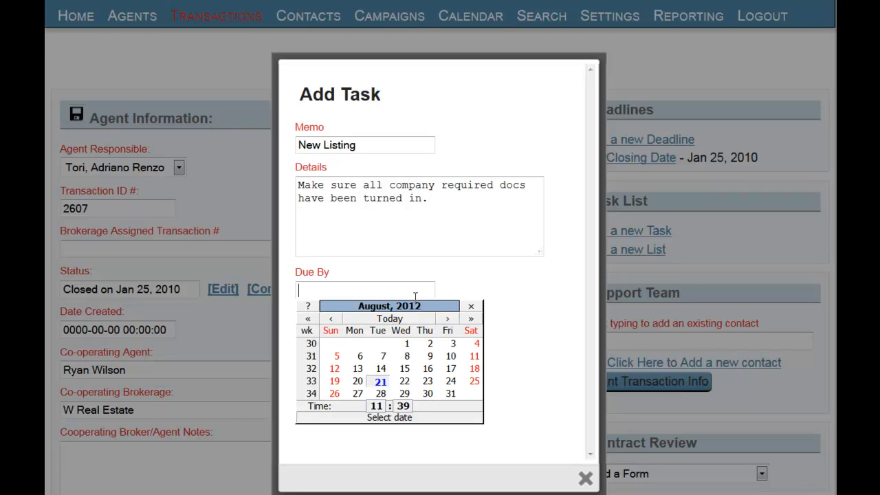
click(405, 382)
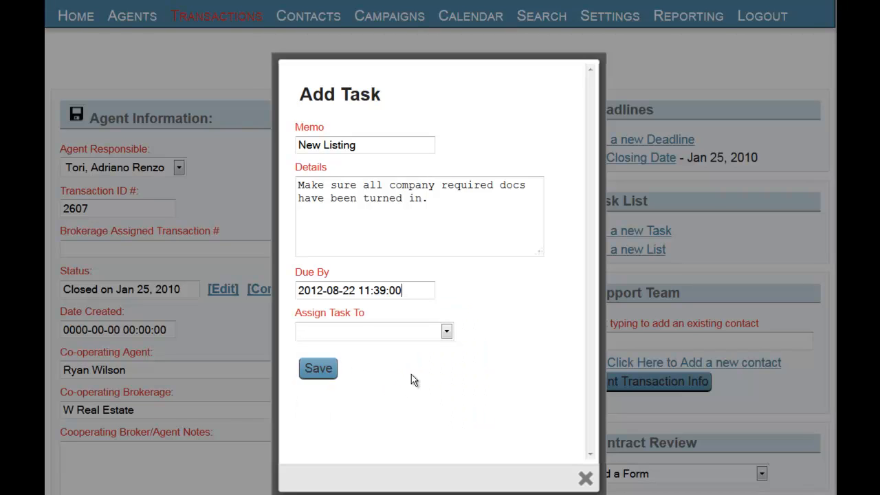
click(446, 331)
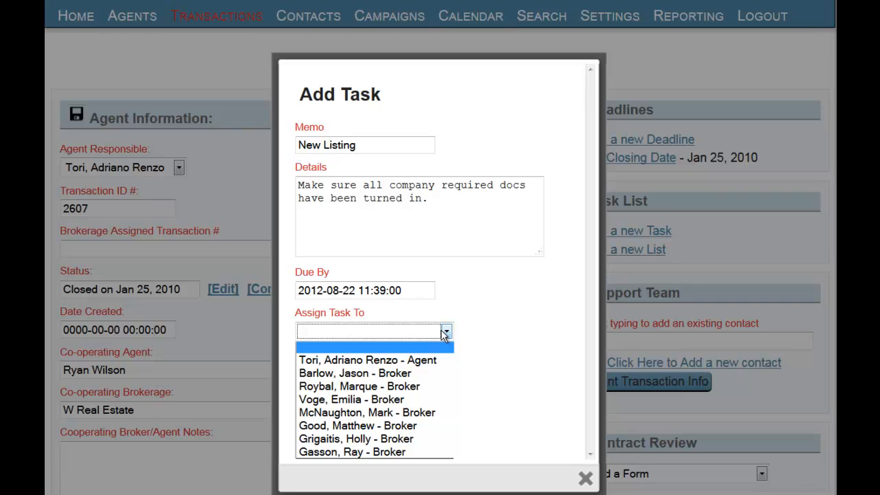
click(384, 377)
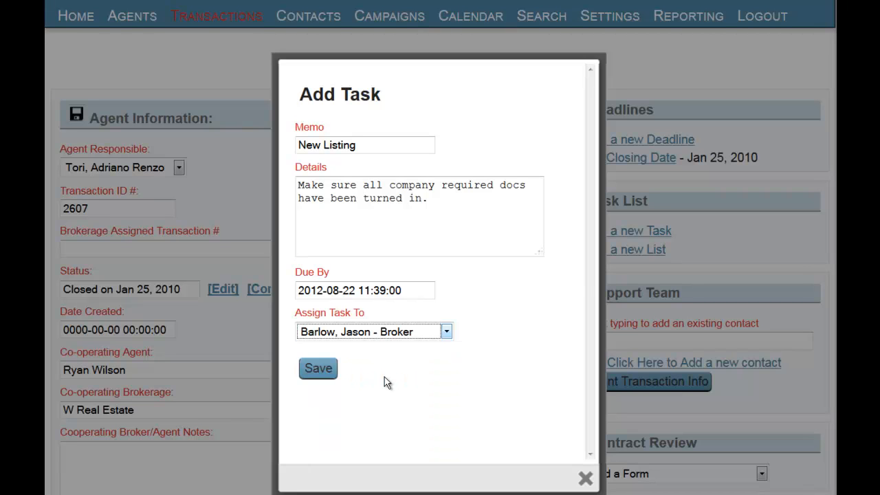
click(318, 368)
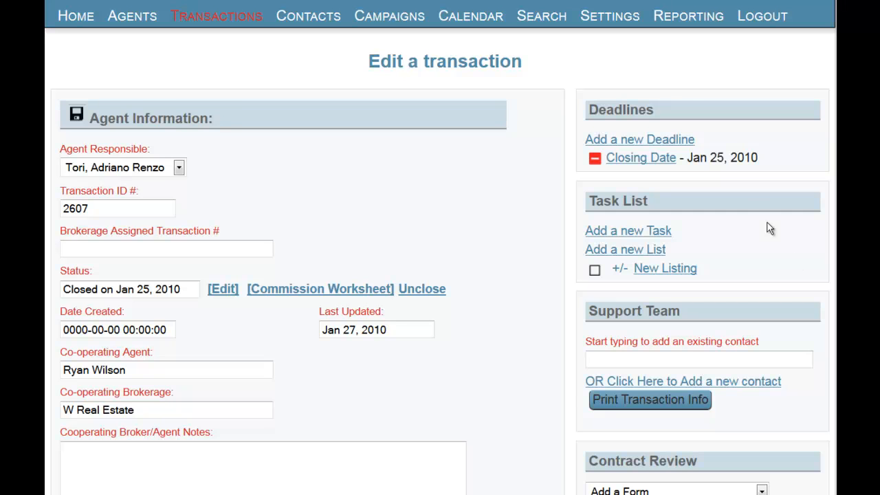
- In Manage Tasks, fill in a New Listing task "Call Sign Company" about highly visible sign placement, due 2 days from List Date
mouse_move(636, 28)
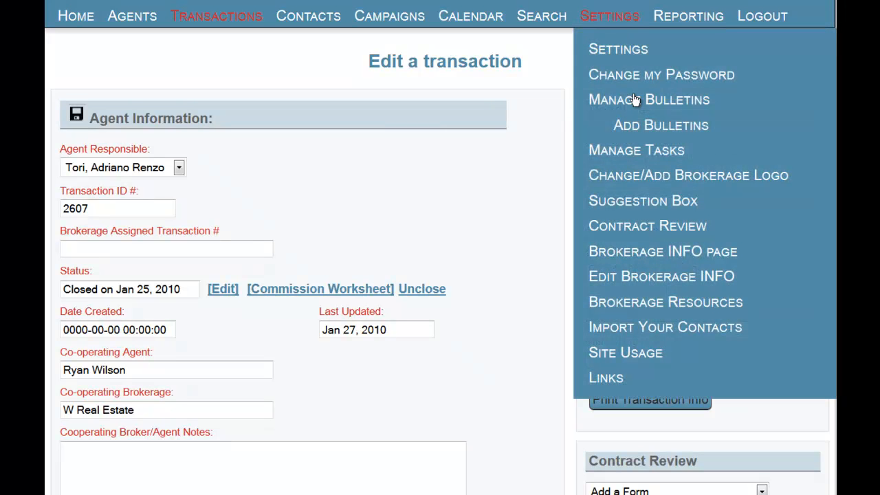
click(627, 153)
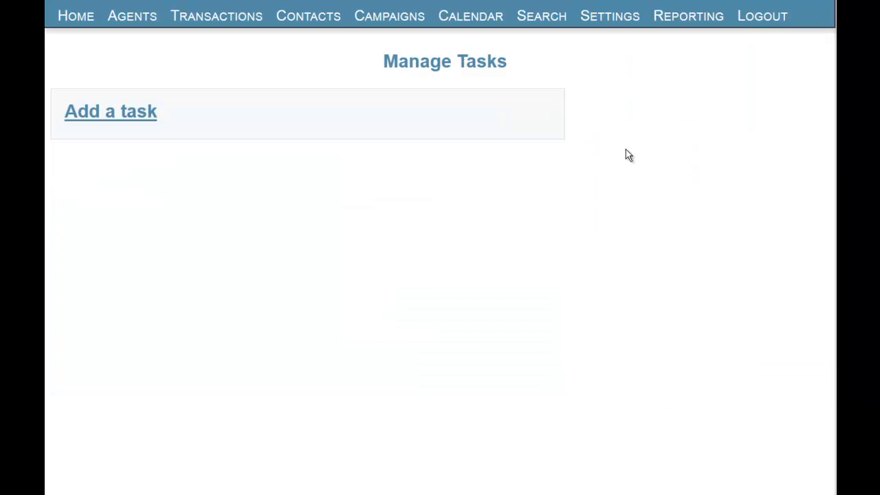
click(109, 111)
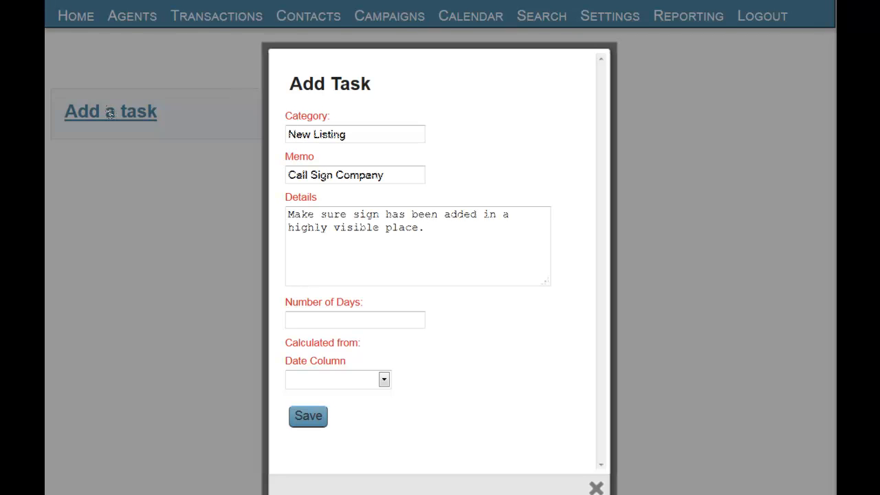
click(383, 381)
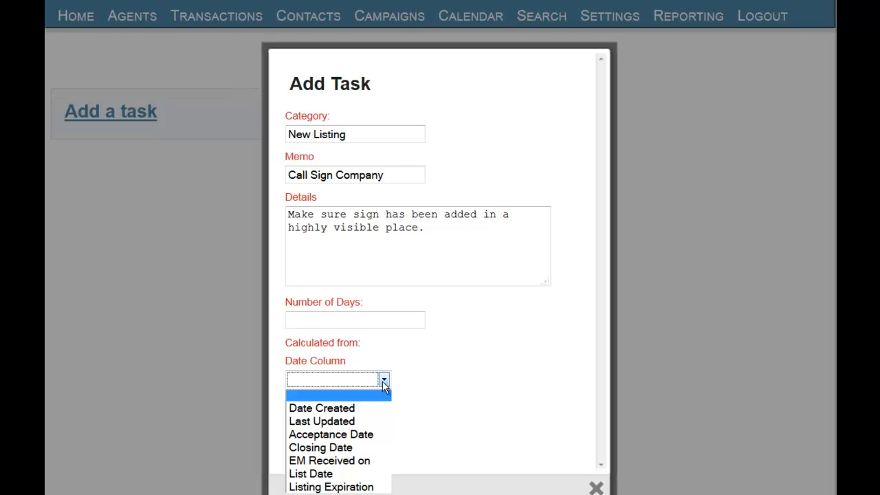
click(313, 474)
click(347, 320)
text(2)
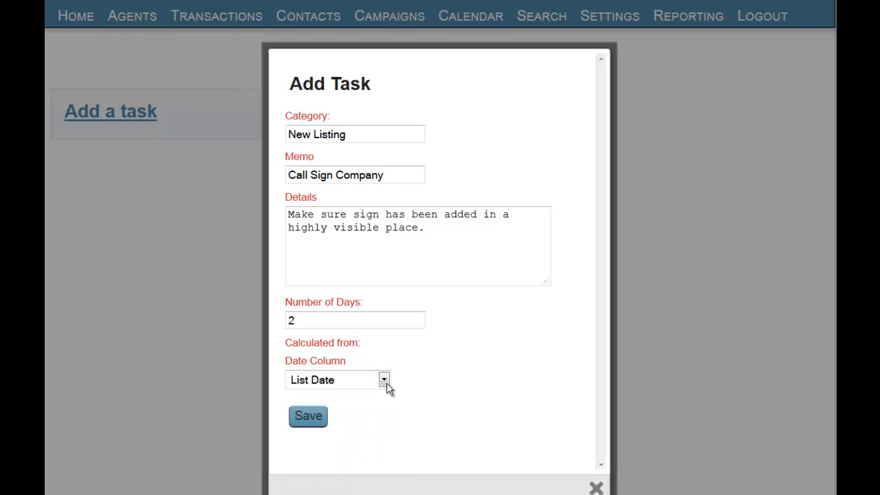
- Try calculating the task's due date as -2 days from Listing Expiration
click(386, 384)
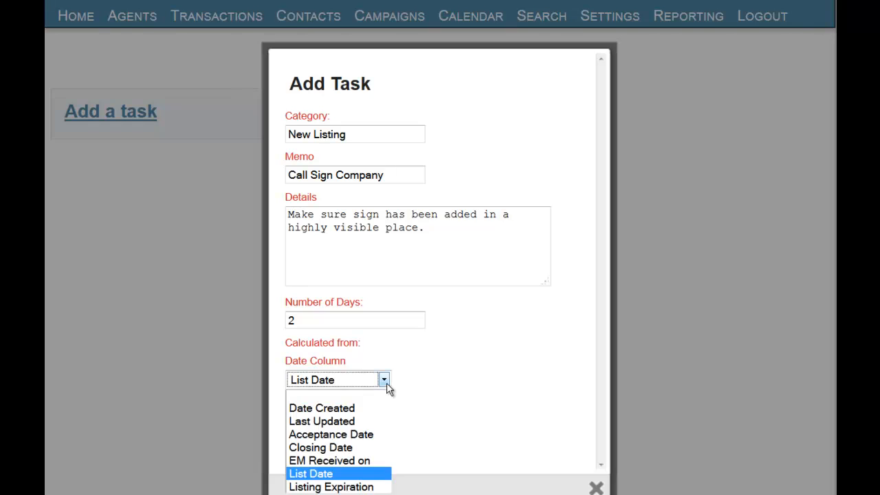
click(358, 488)
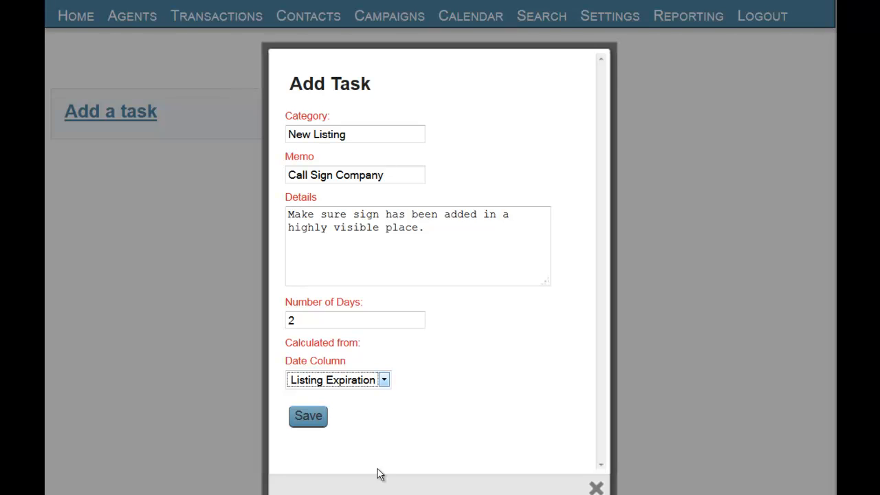
drag(328, 323, 256, 328)
text(-)
text(2)
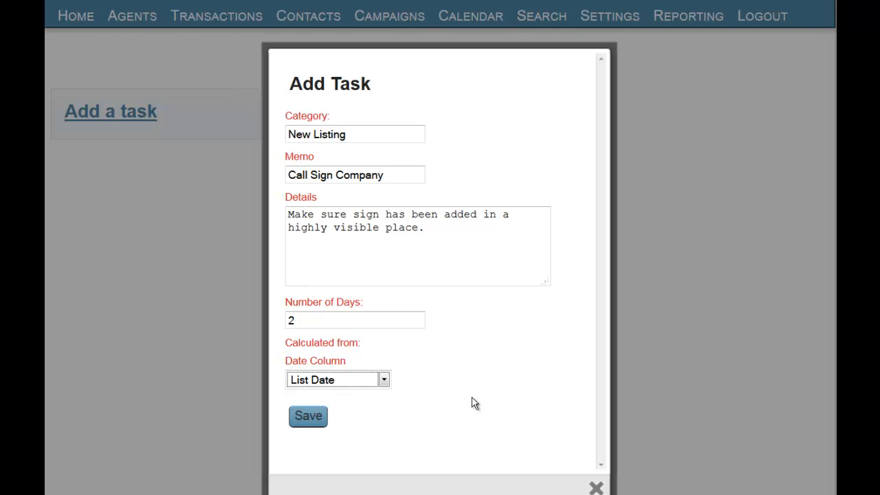
- Save the Call Sign Company task to the New Listing category
click(309, 416)
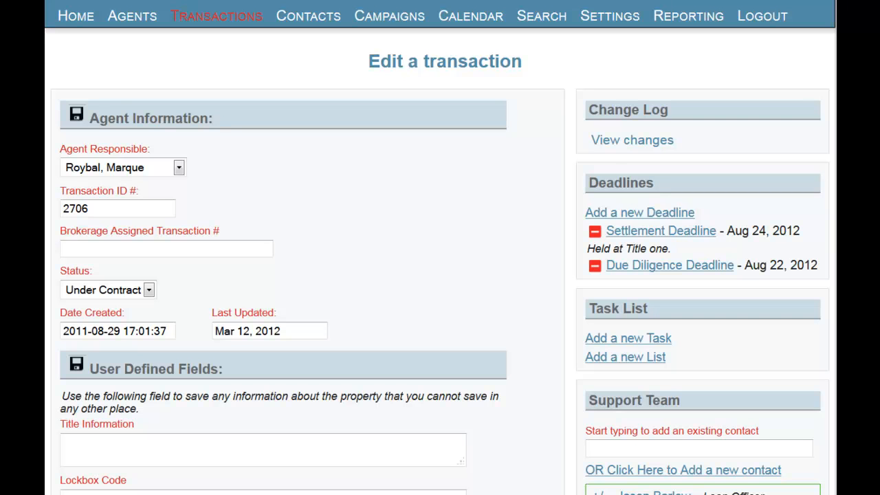
- Start adding a task list to the under-contract transaction and select all four New Listing tasks
click(661, 357)
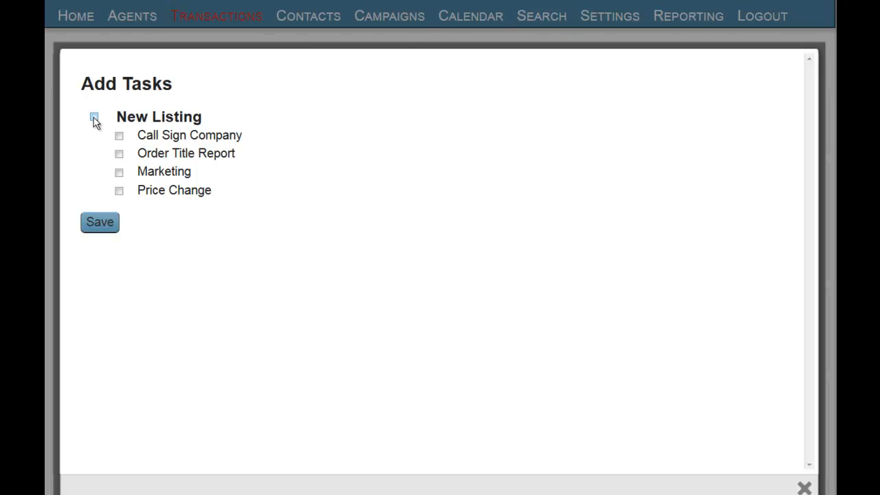
click(95, 117)
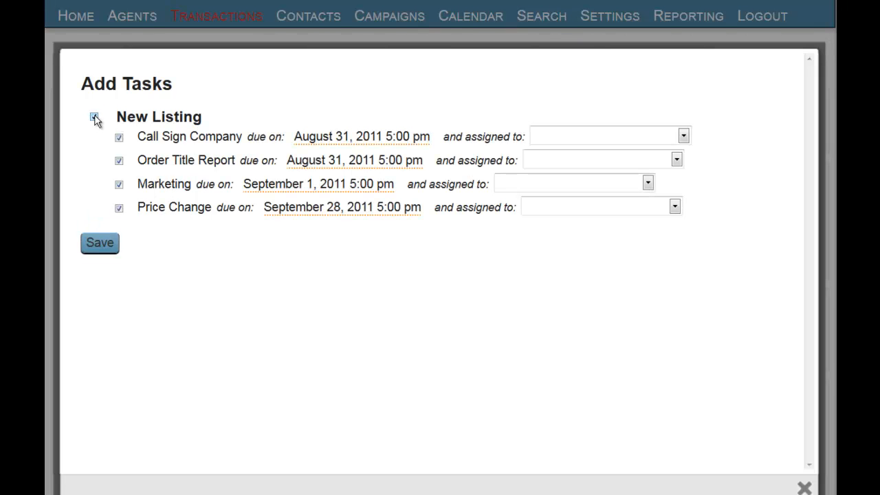
click(95, 118)
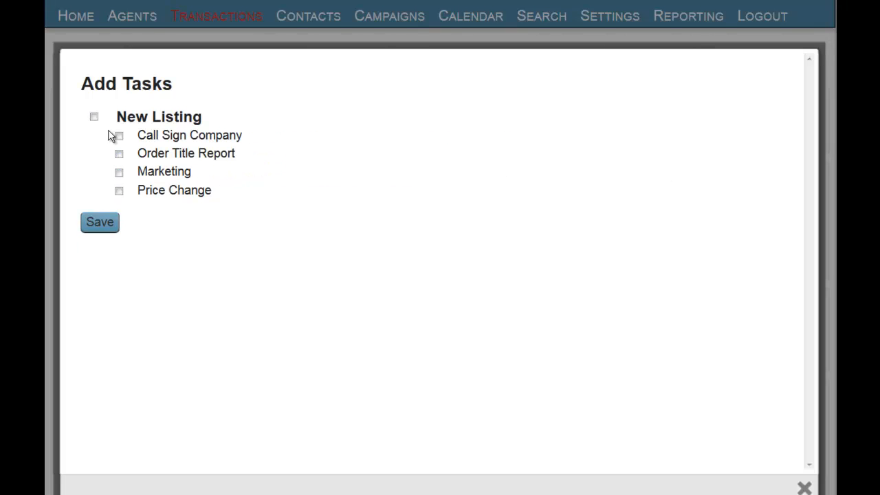
click(119, 137)
click(119, 159)
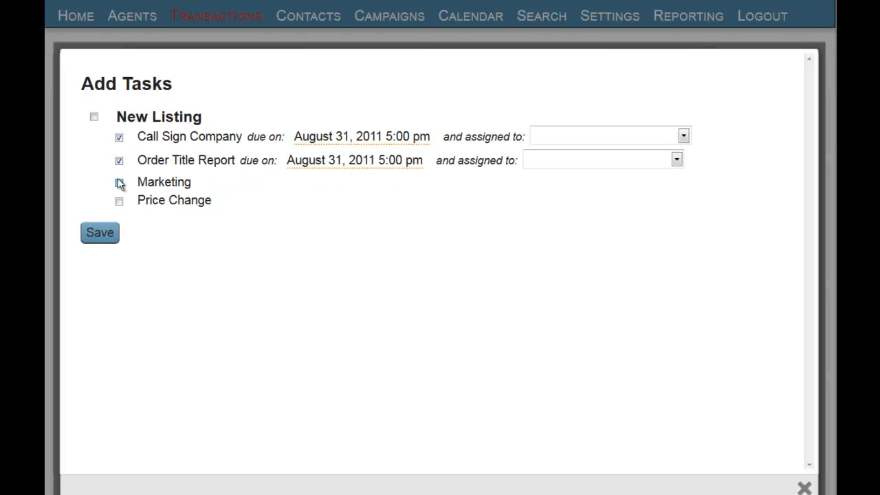
click(119, 180)
click(115, 197)
click(94, 118)
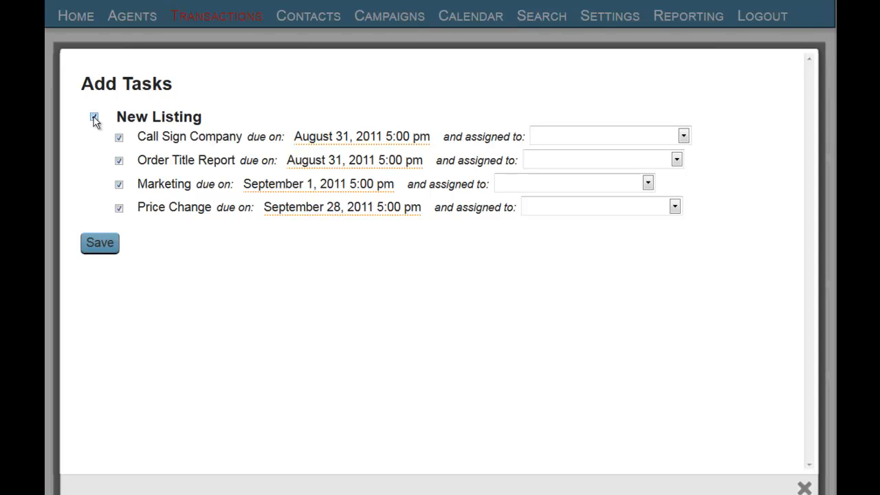
- Assign Call Sign Company, Marketing and Price Change to the agent and Order Title Report to the escrow agent, then save the list
click(317, 139)
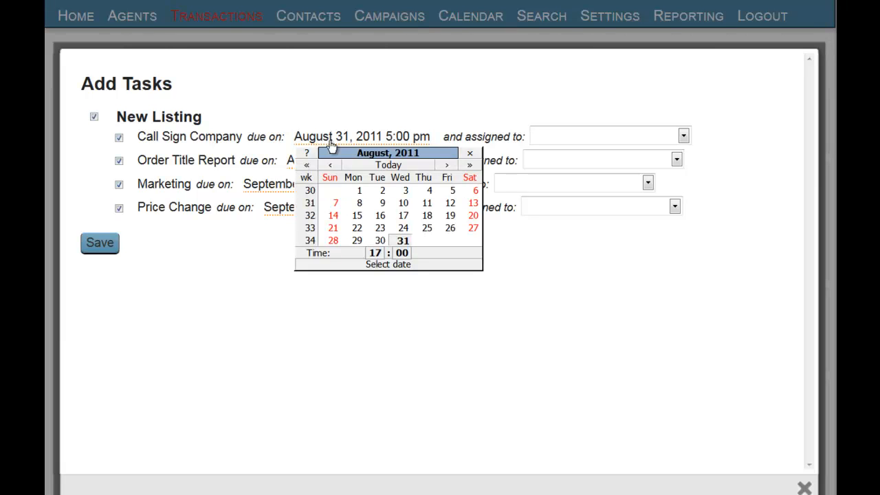
click(469, 157)
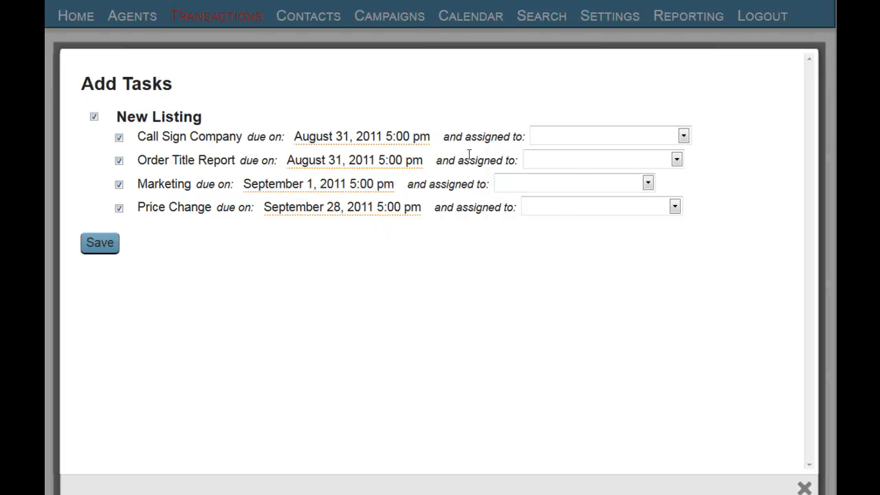
click(683, 136)
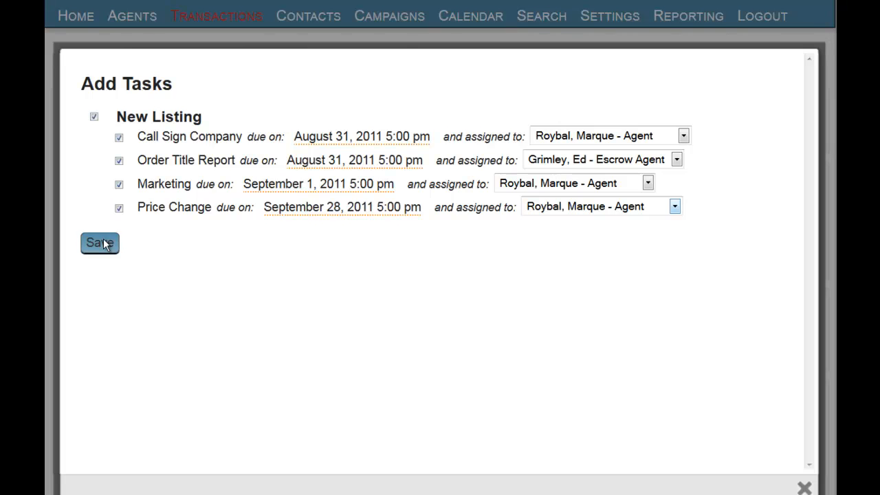
click(100, 244)
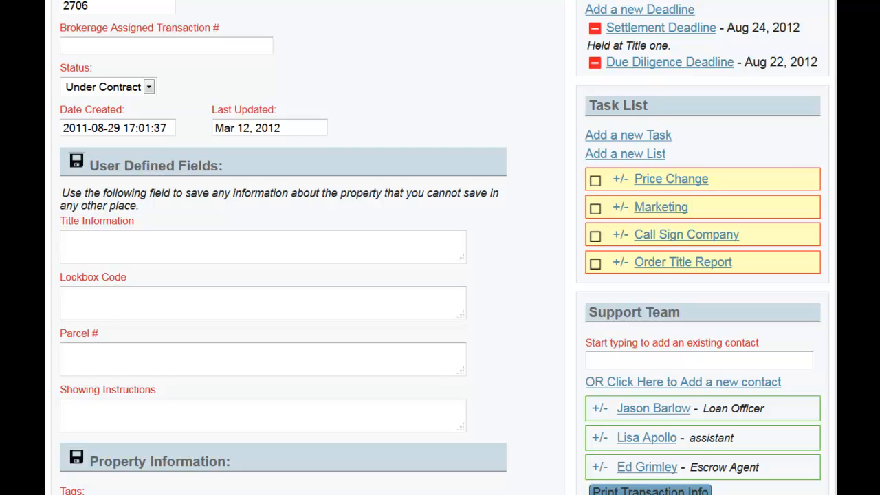
- Review the Price Change task's details in the transaction's task list and mark that task as completed
click(617, 181)
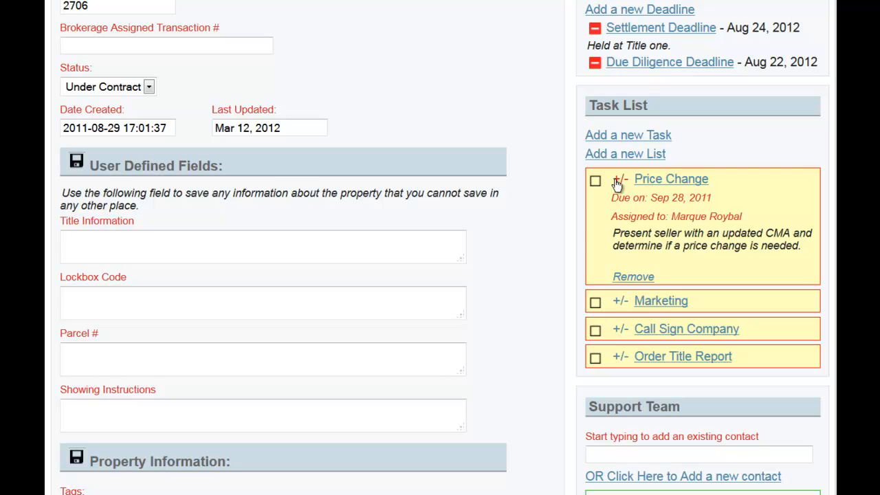
click(618, 182)
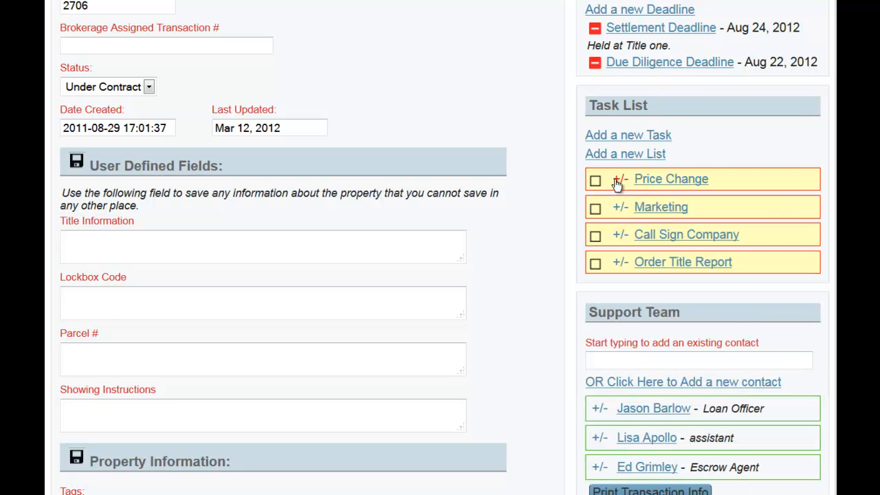
click(595, 182)
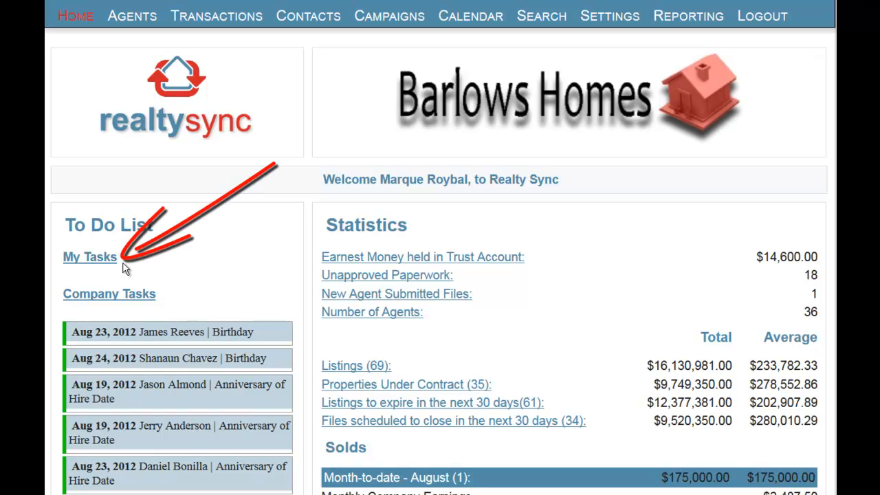
- View the personal tasks and the company tasks from the To Do List on the home page
click(109, 261)
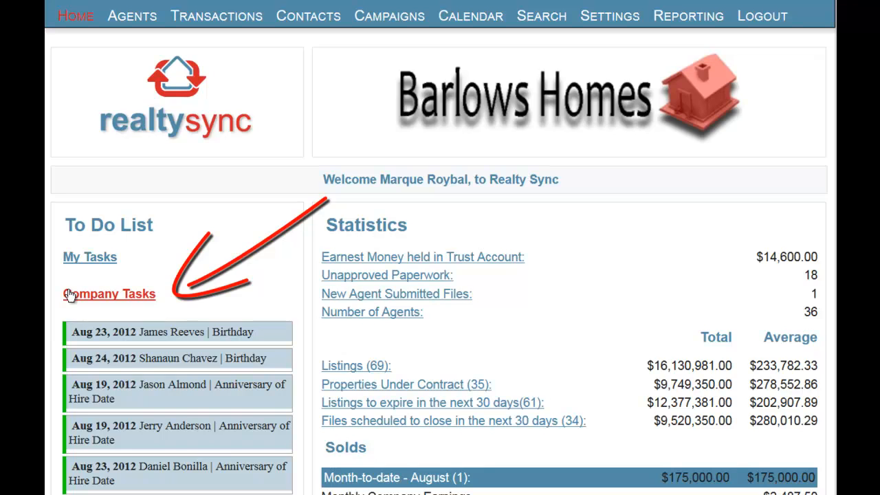
click(69, 294)
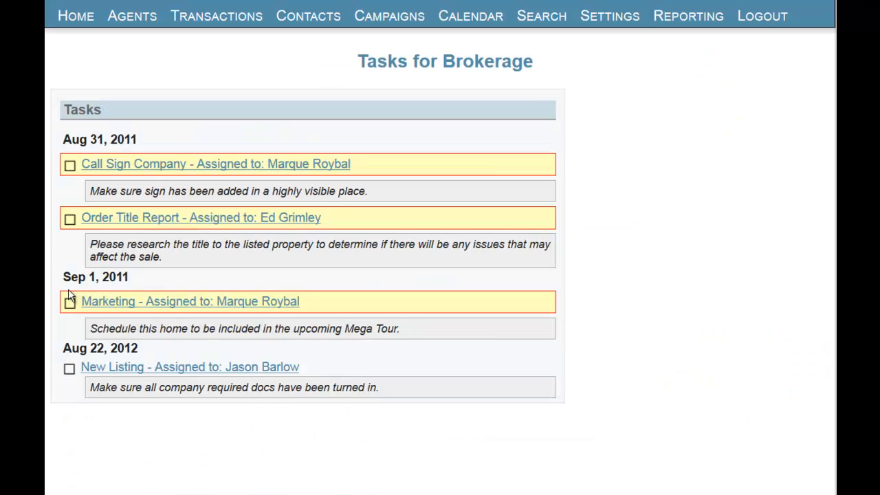
- Open the August 2012 calendar and show only Tasks by hiding Important Dates, Deadline, Reminder and Campaigns
click(470, 21)
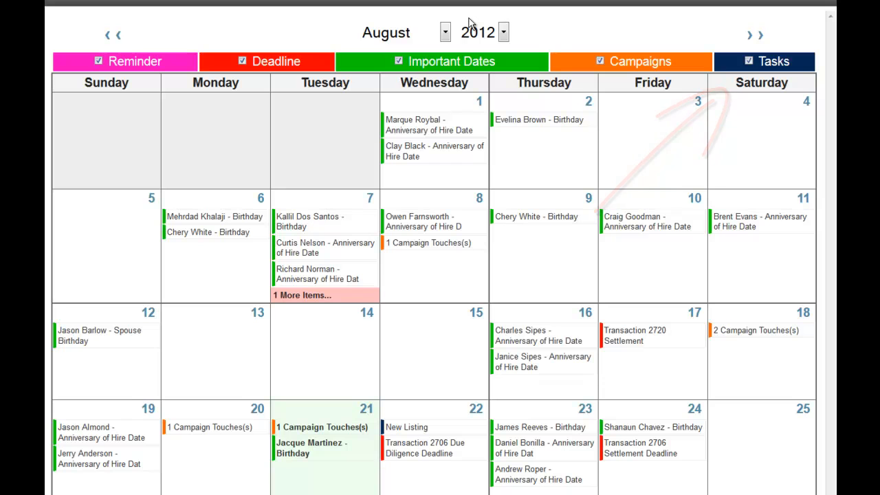
click(399, 61)
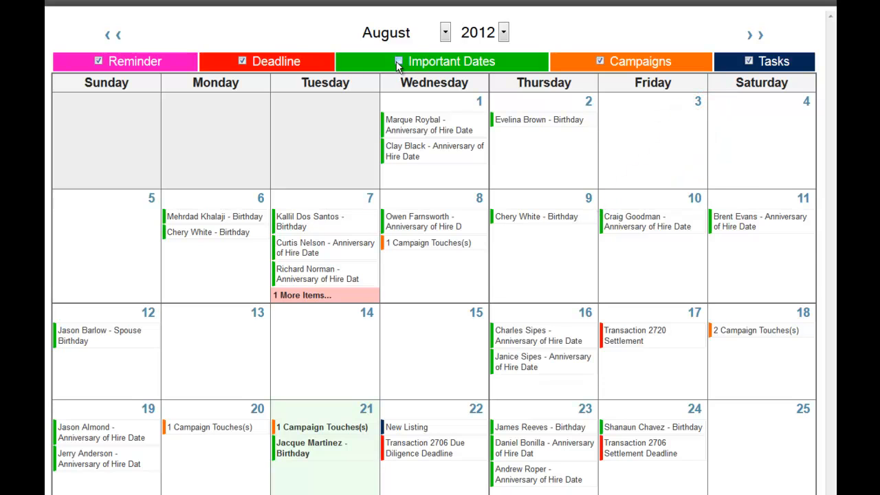
click(242, 61)
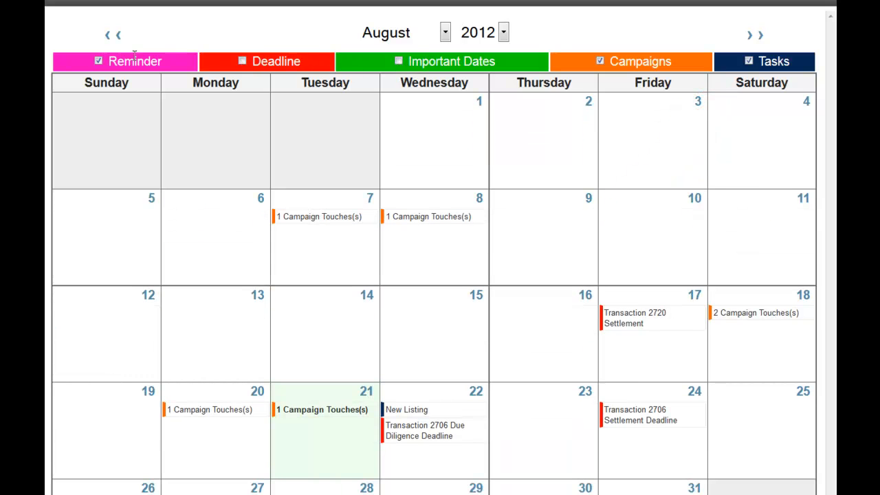
click(99, 61)
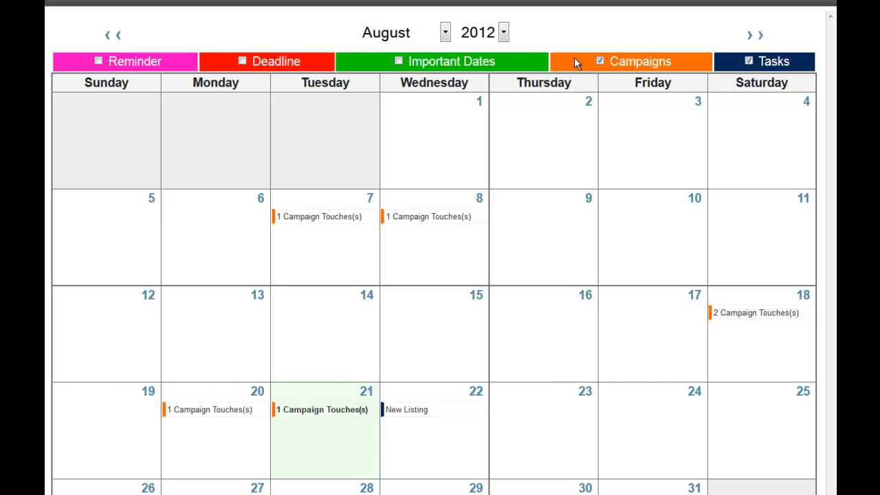
click(601, 62)
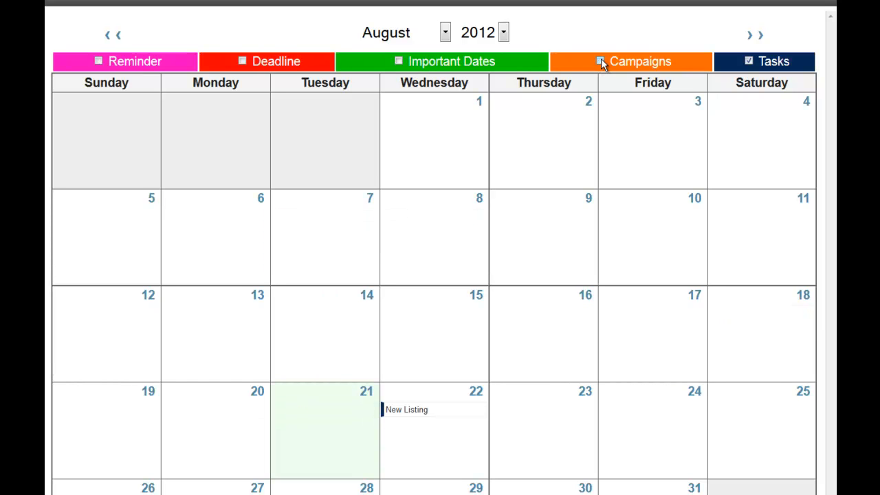